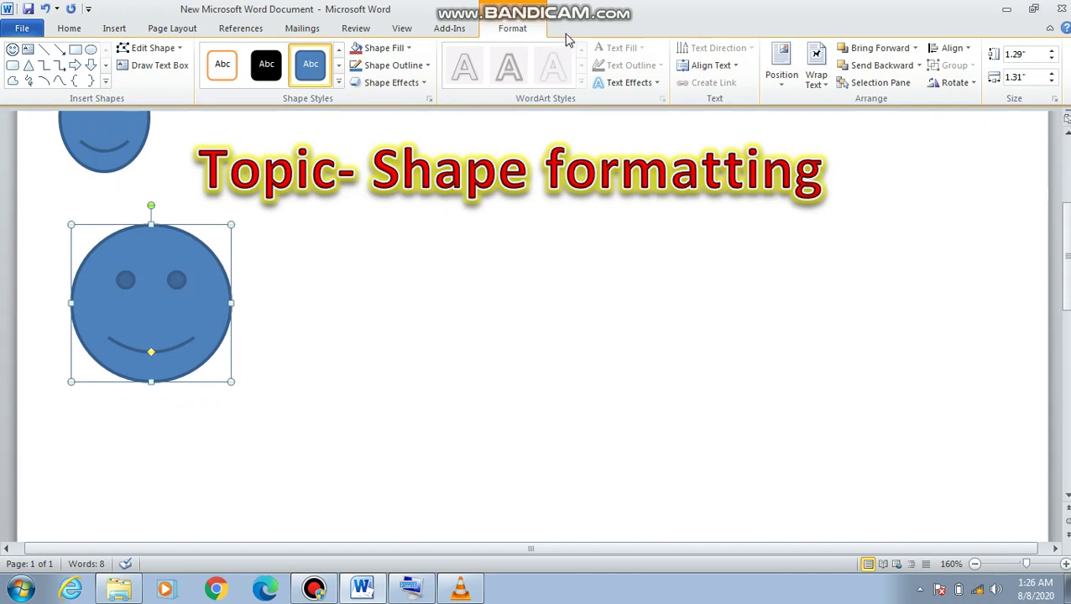
- Scroll up to view the blue smiley shapes below the Topic- Shape formatting title
scroll(336, 332, up, 3)
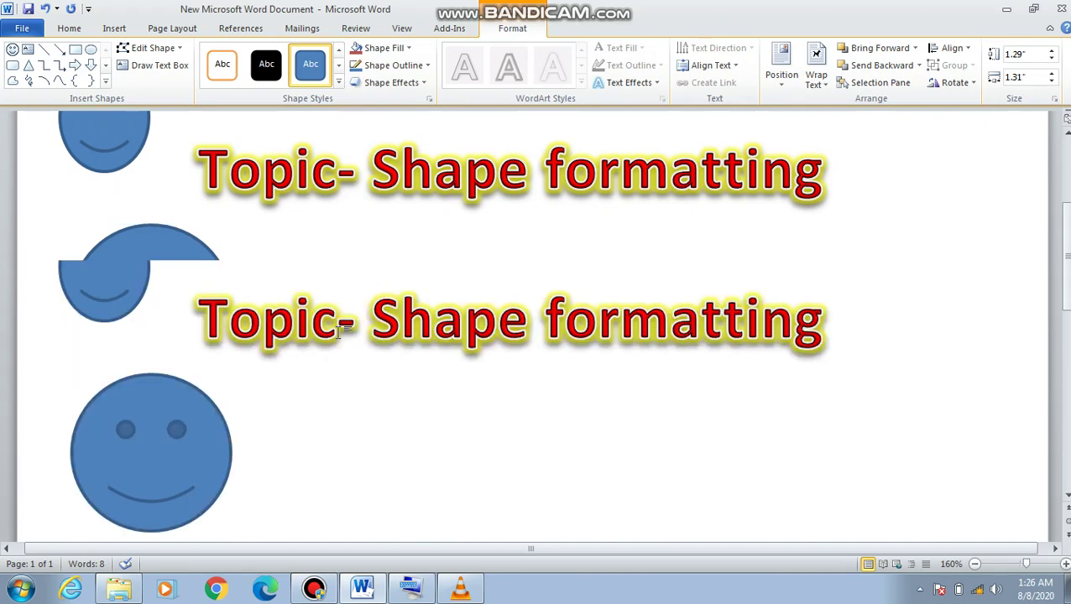
- Select the large smiley and change its fill from blue to yellow
click(347, 362)
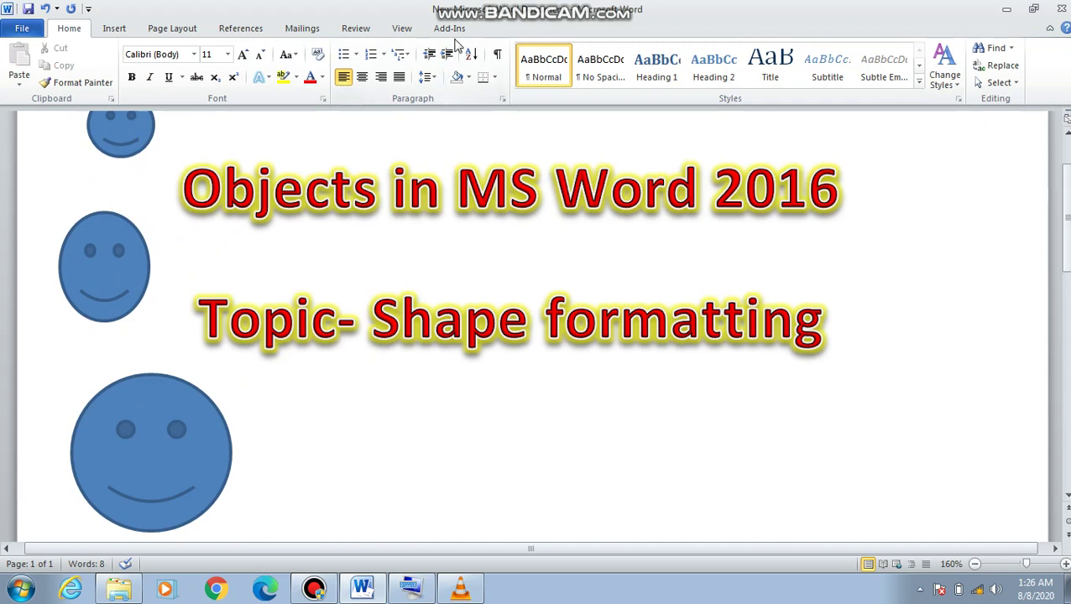
click(186, 426)
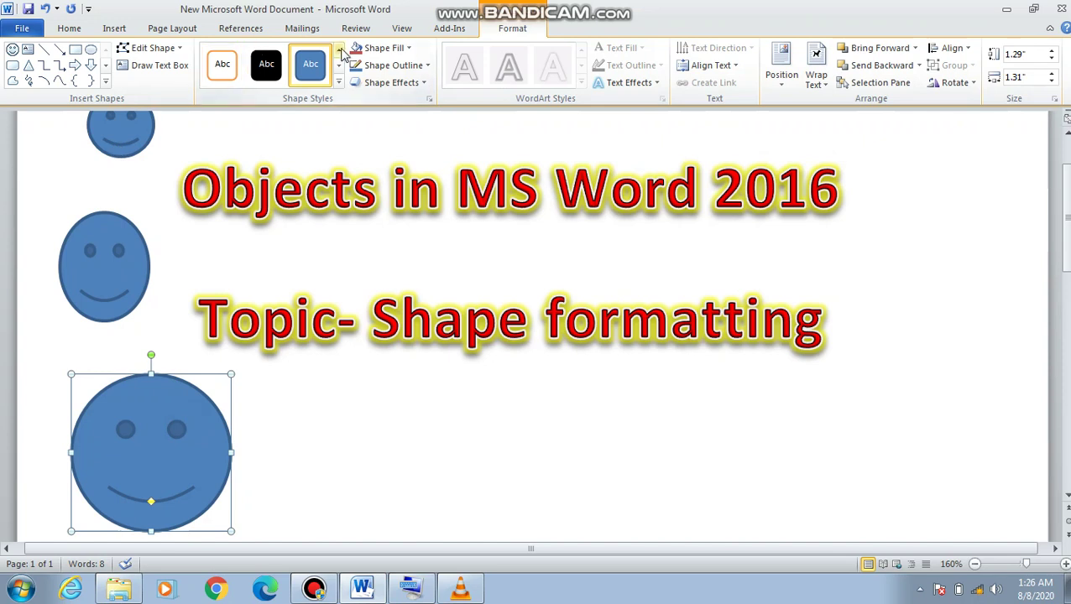
click(405, 50)
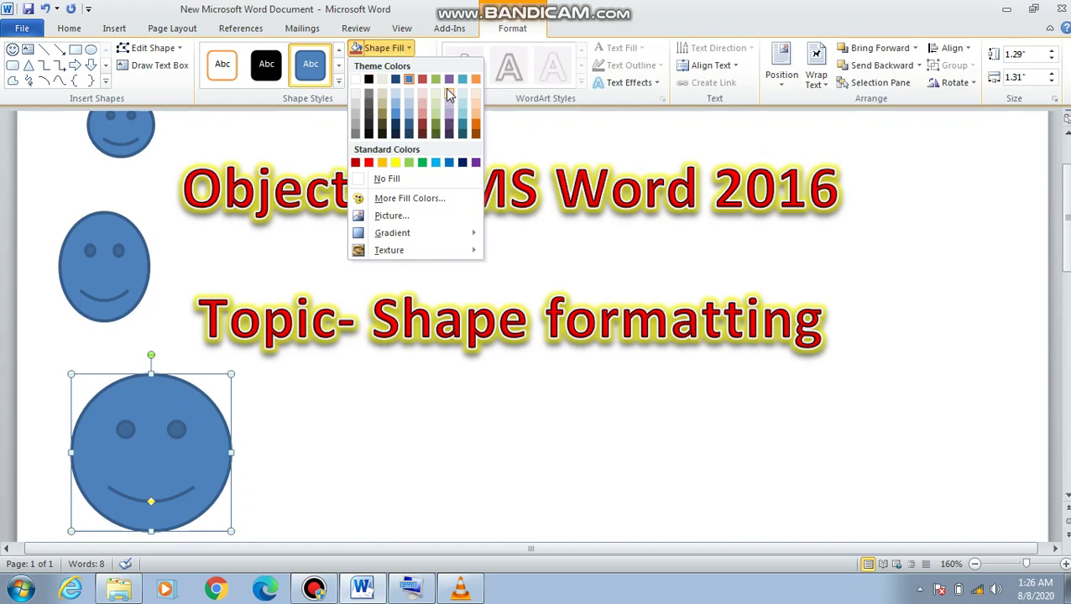
click(395, 162)
click(407, 49)
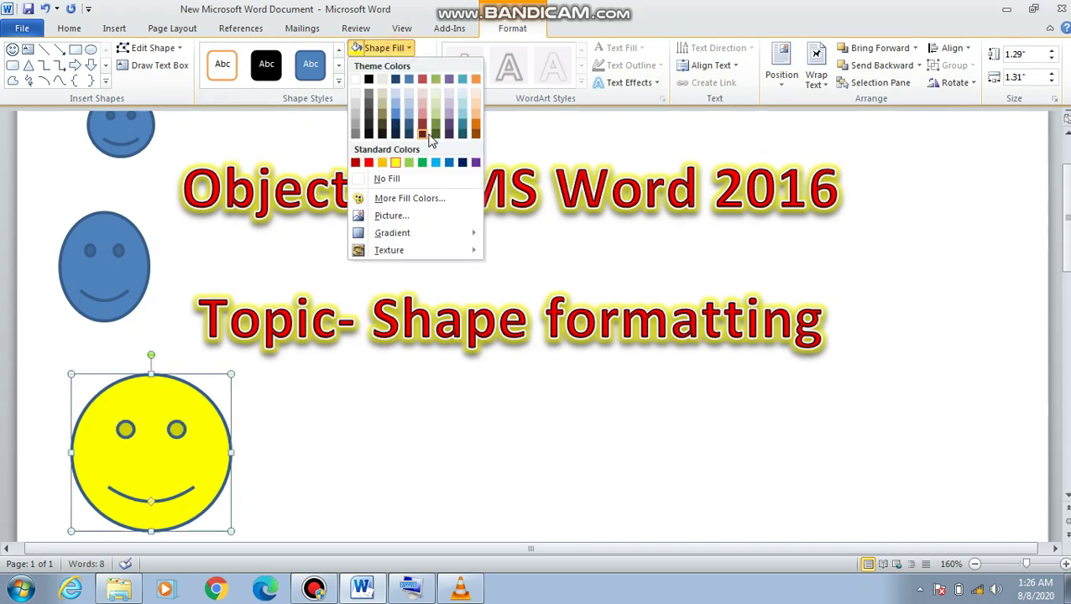
click(433, 201)
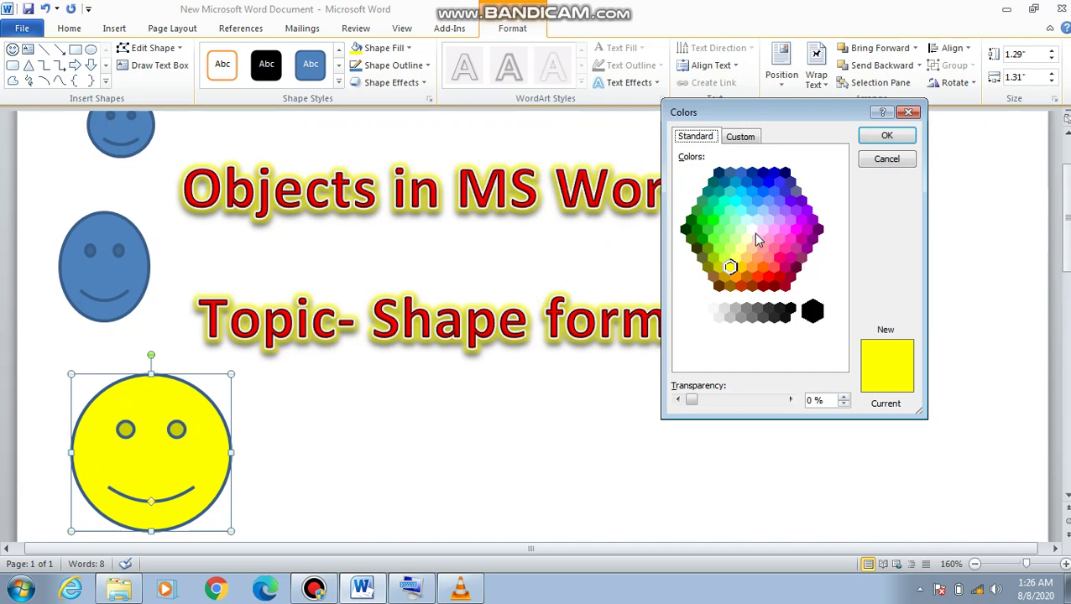
click(908, 112)
click(384, 47)
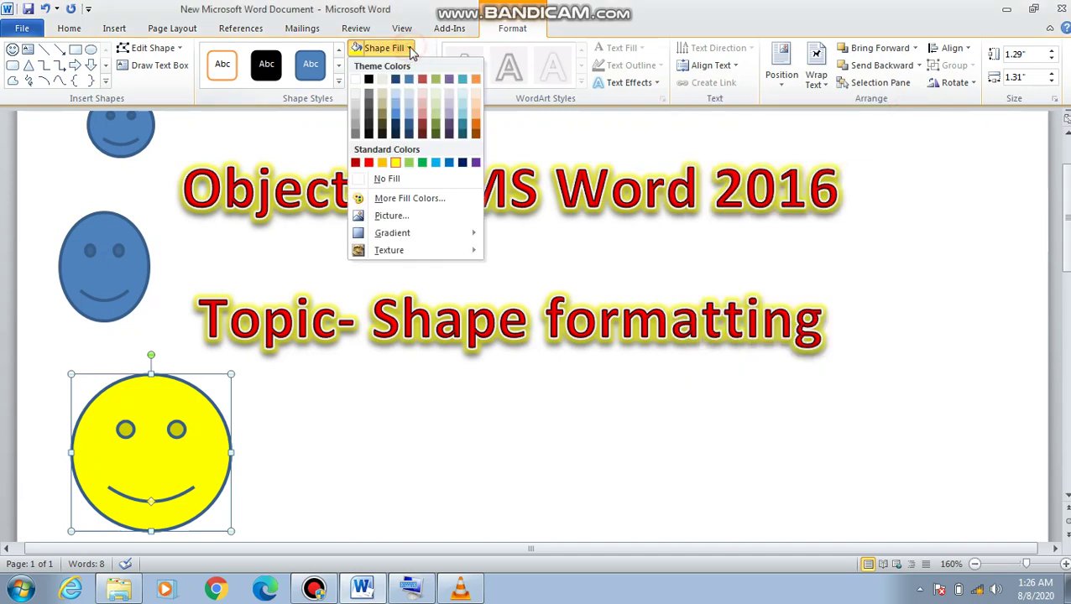
- Fill the smiley with the Desert image from the Sample Pictures folder
click(419, 217)
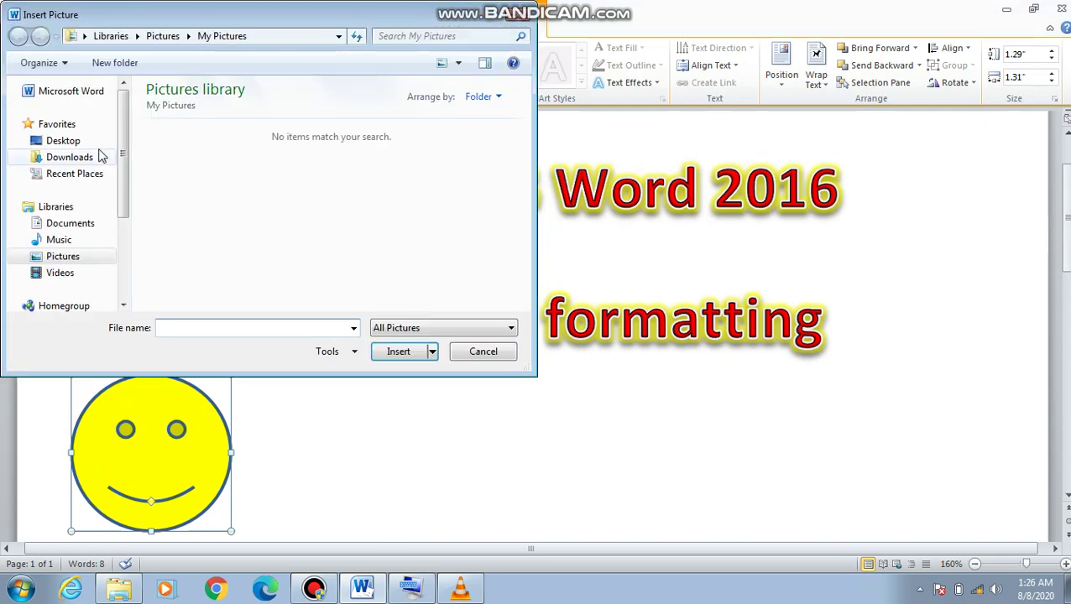
click(62, 258)
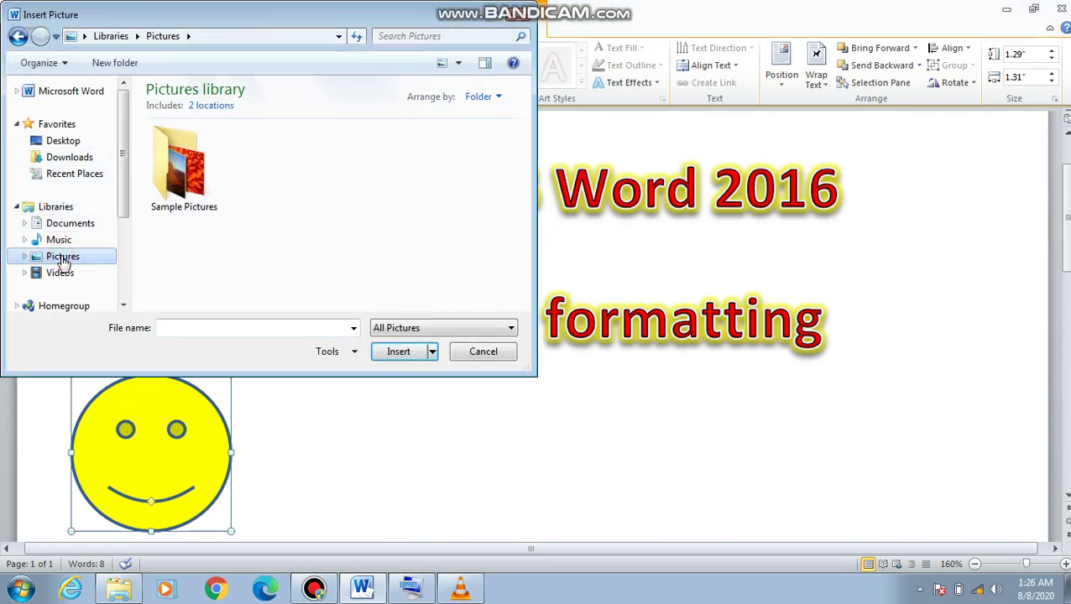
double_click(172, 178)
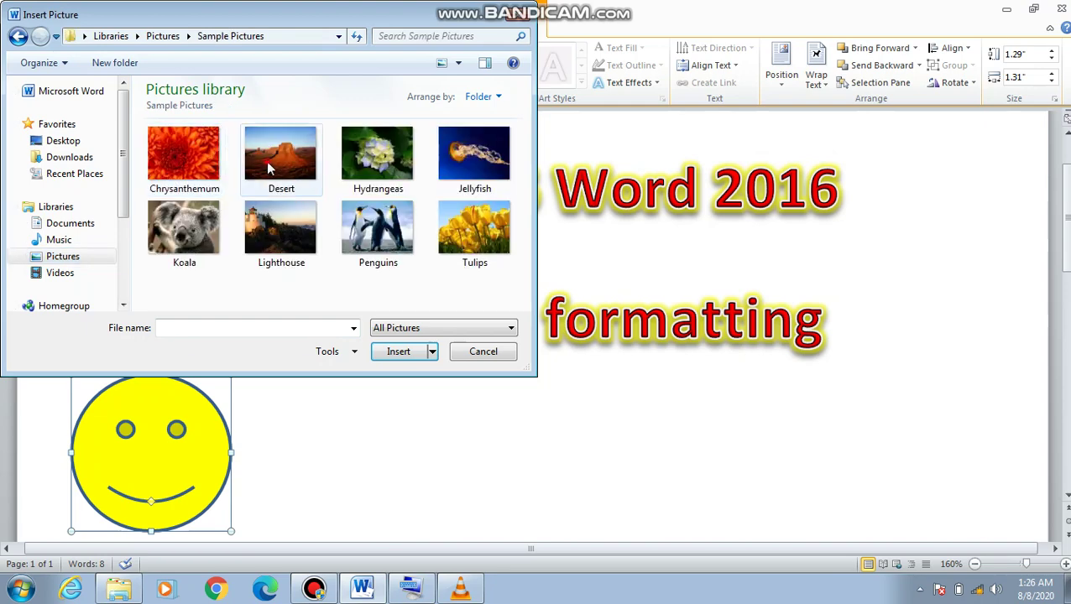
click(266, 160)
click(391, 353)
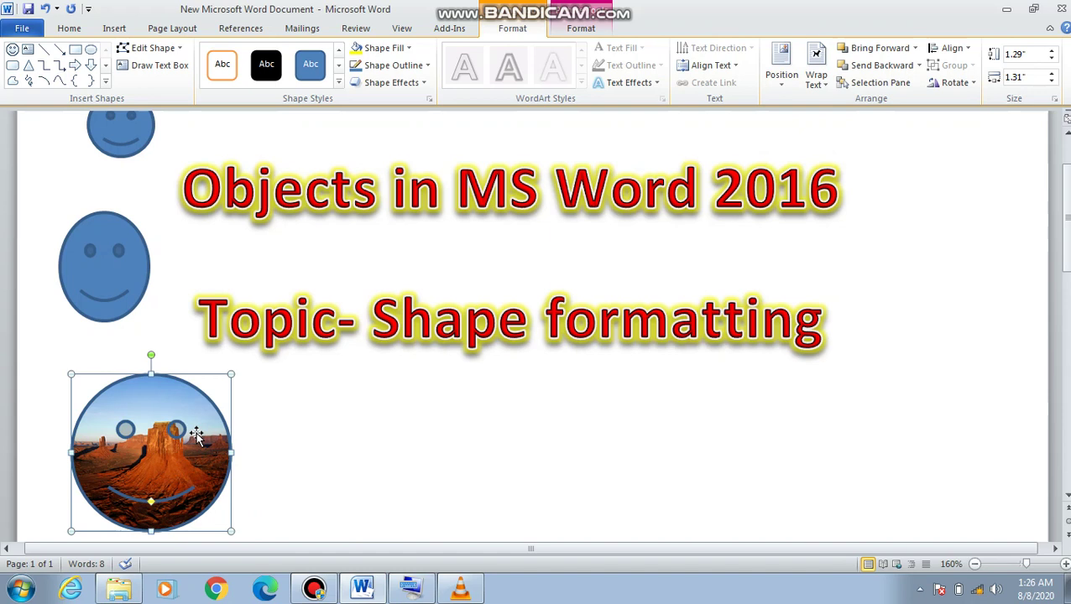
click(377, 56)
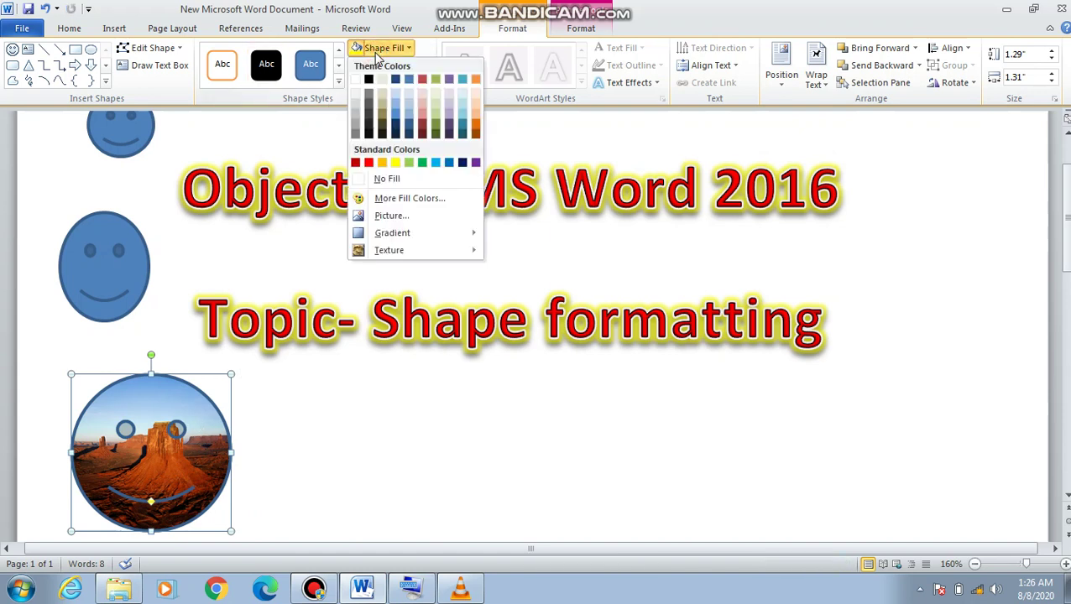
- Try a dark blue gradient and Green Marble texture, then restore the plain yellow fill
mouse_move(423, 234)
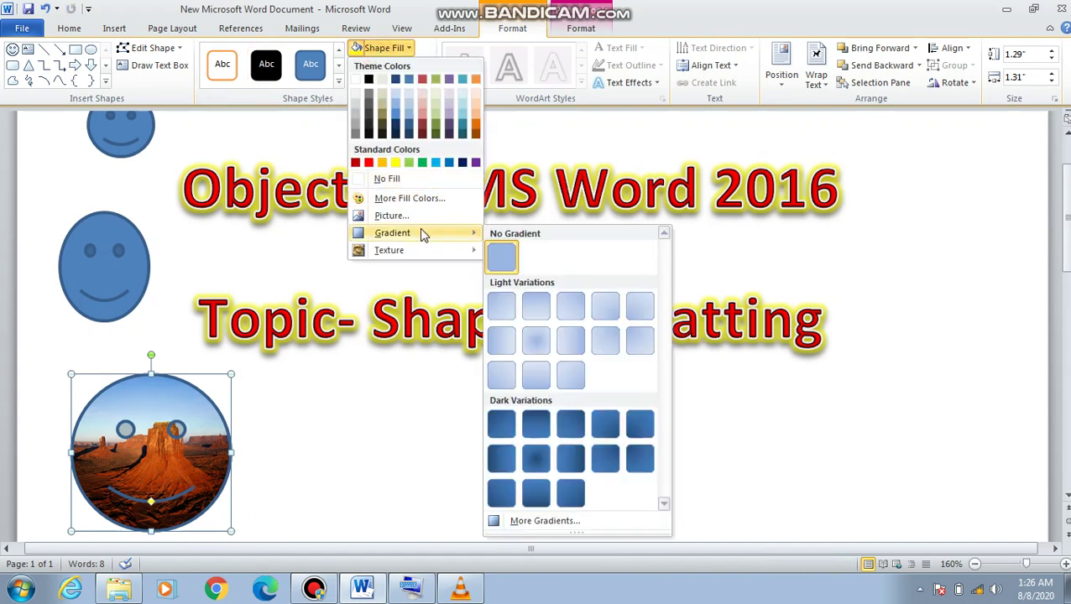
click(538, 426)
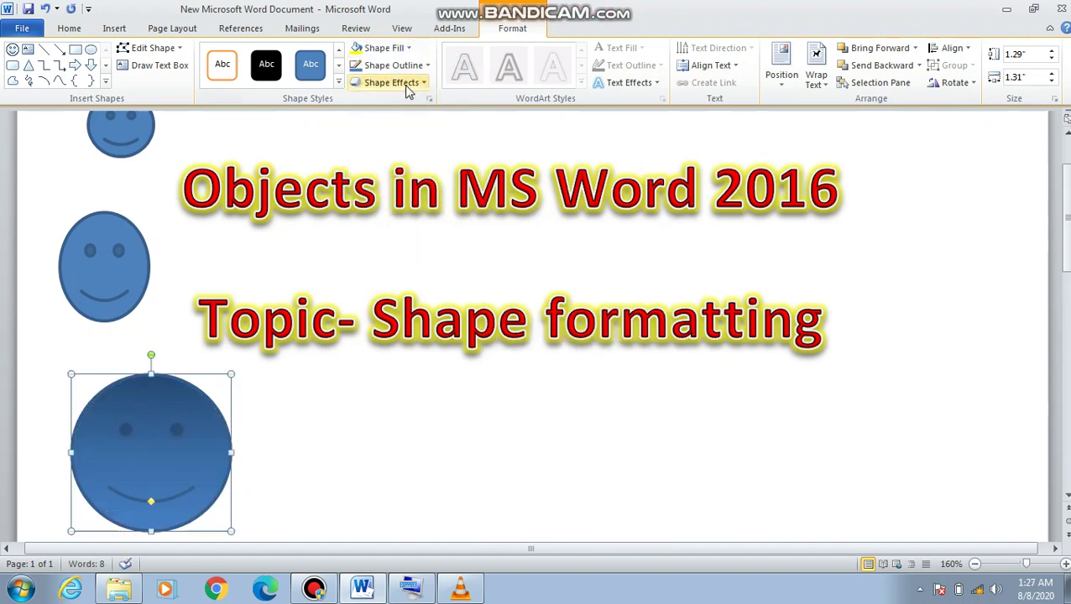
click(402, 49)
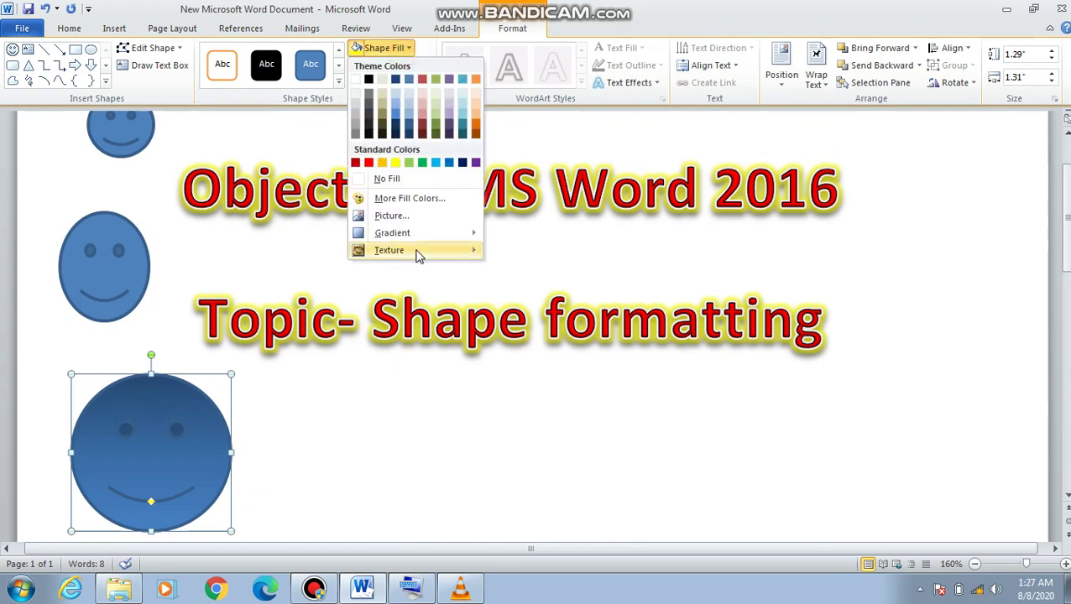
mouse_move(419, 254)
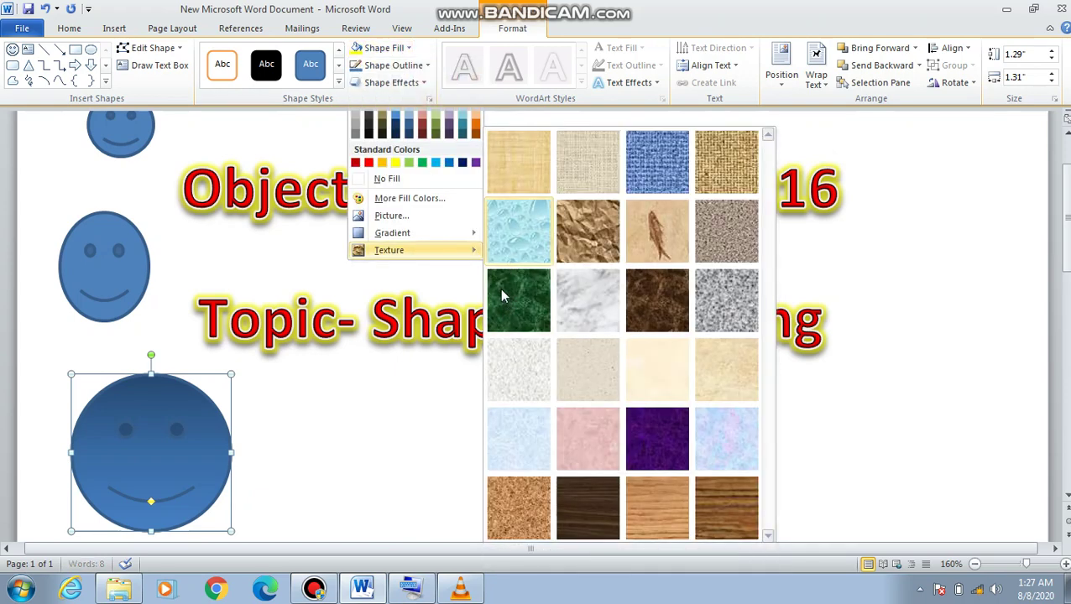
click(500, 289)
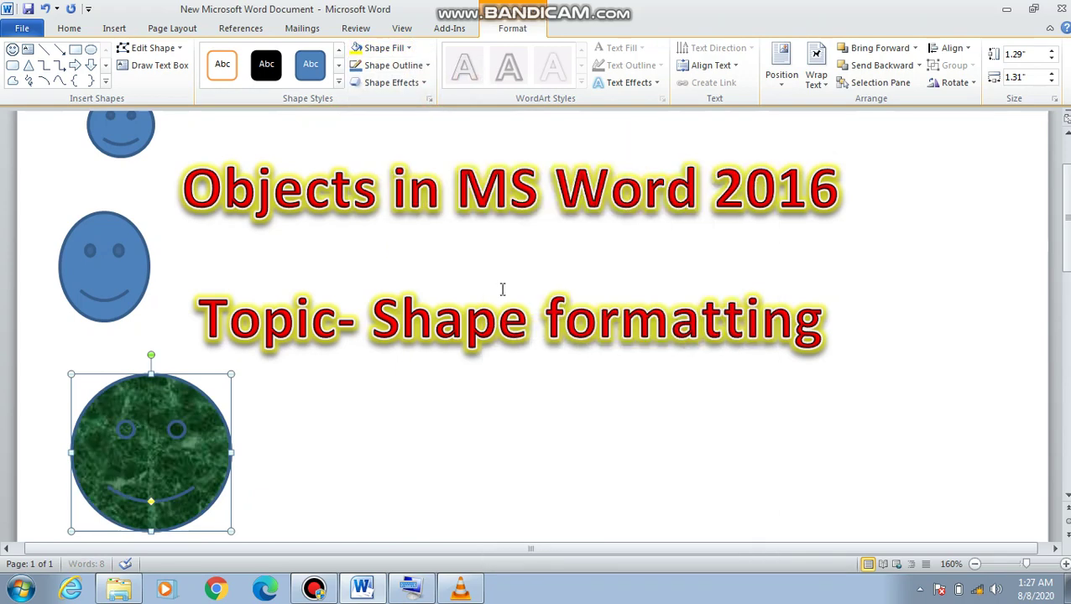
click(391, 48)
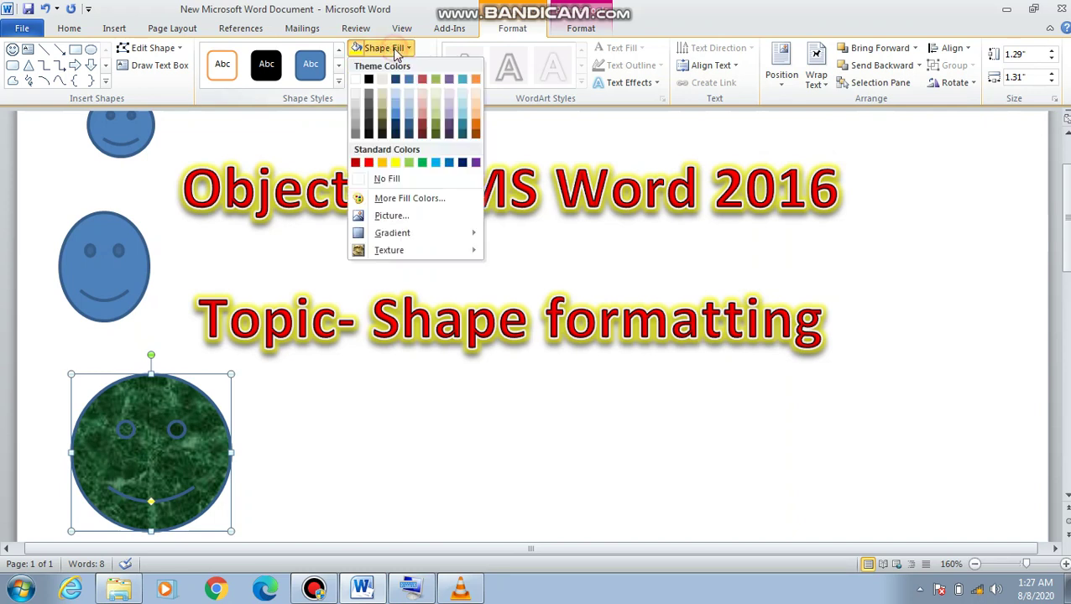
click(395, 162)
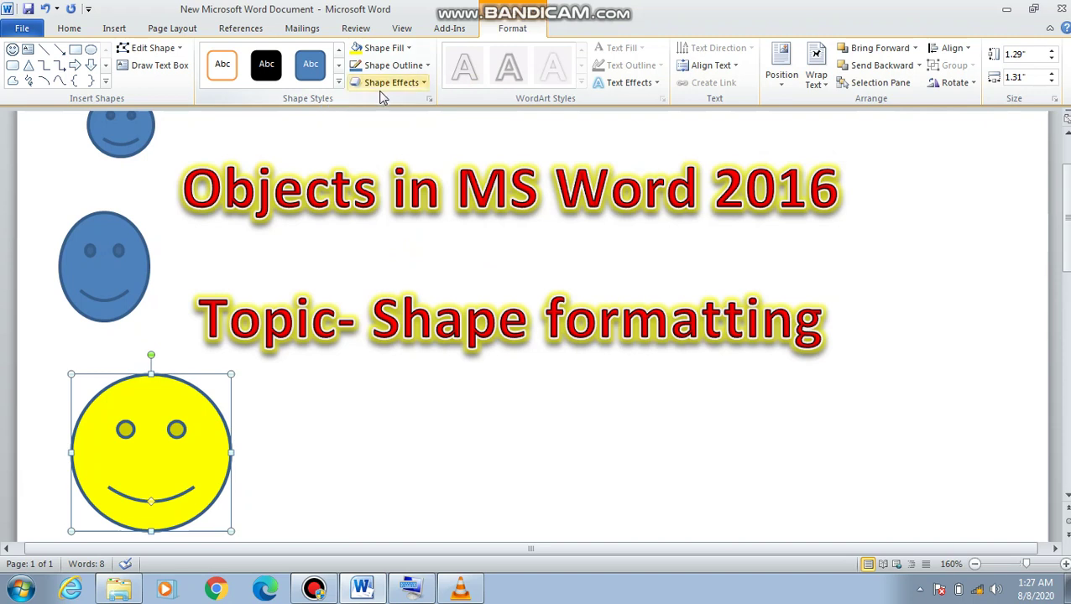
- Make the smiley's outline black and 2¼ pt thick
click(425, 67)
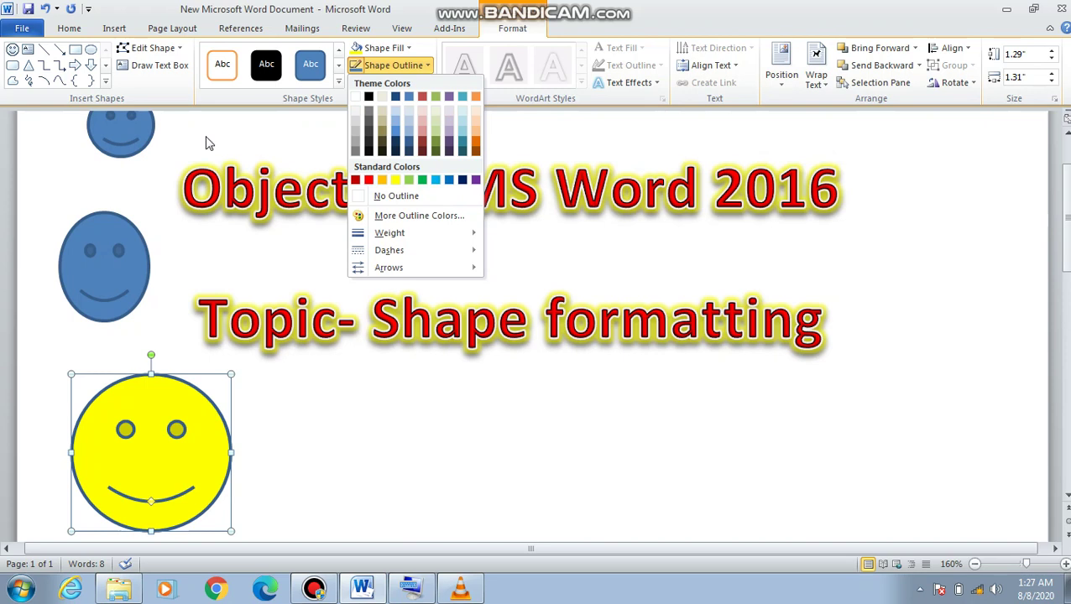
click(380, 154)
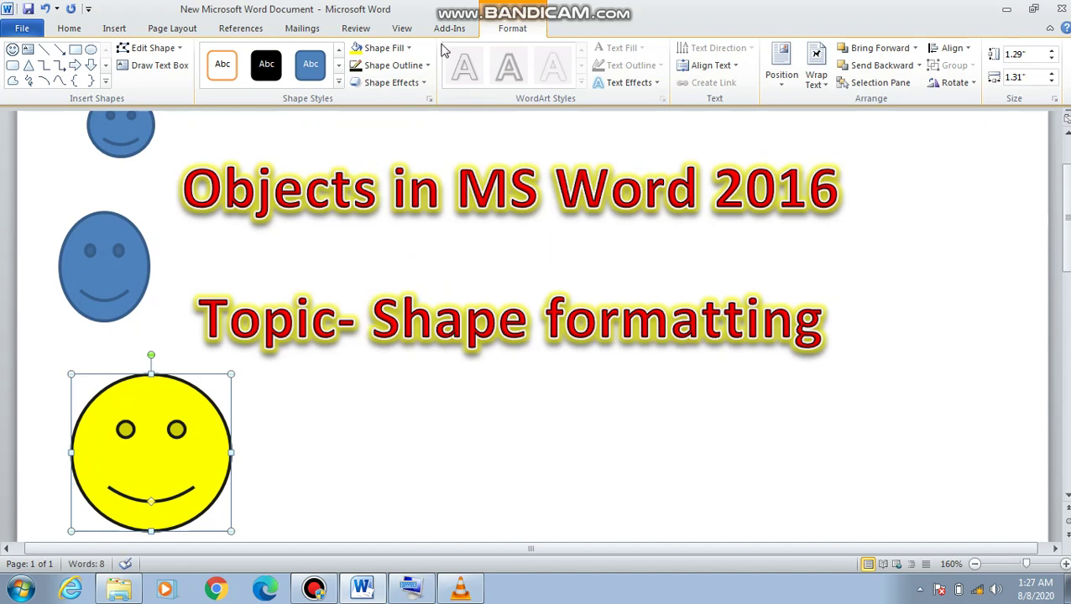
click(408, 66)
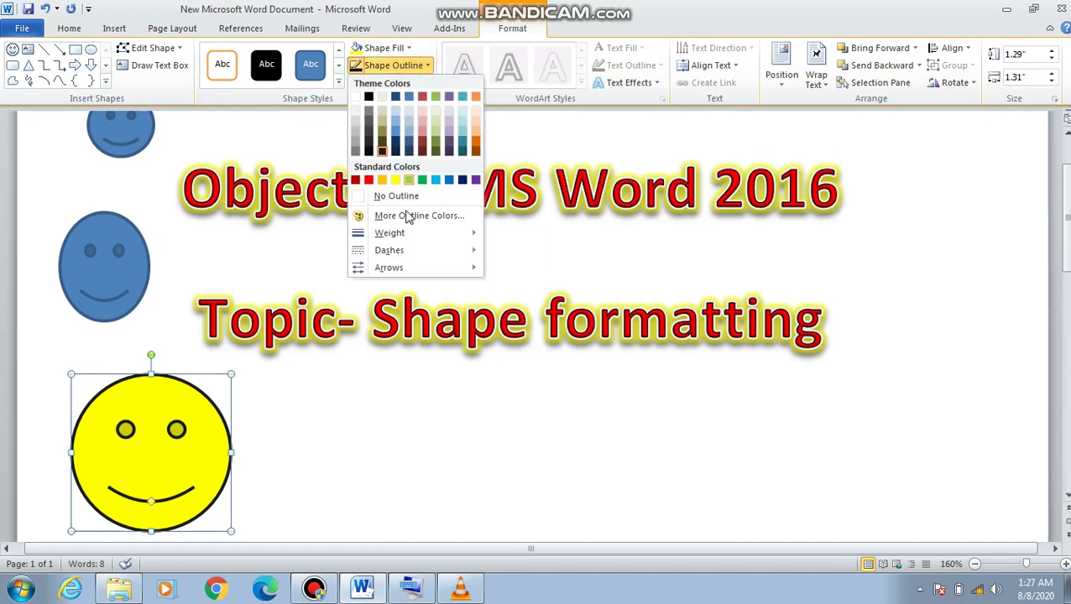
mouse_move(435, 238)
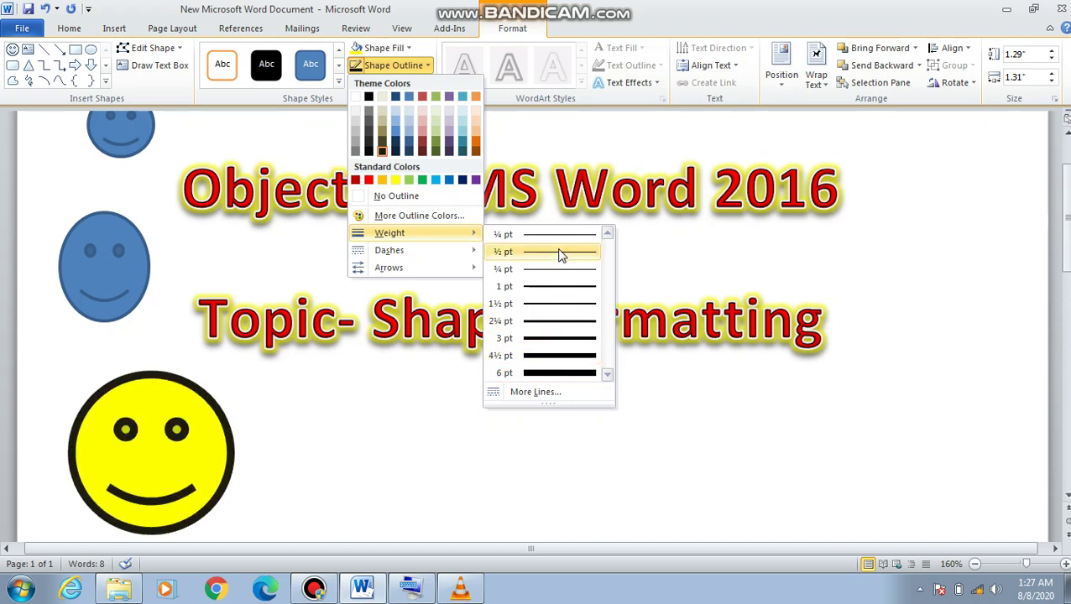
click(559, 322)
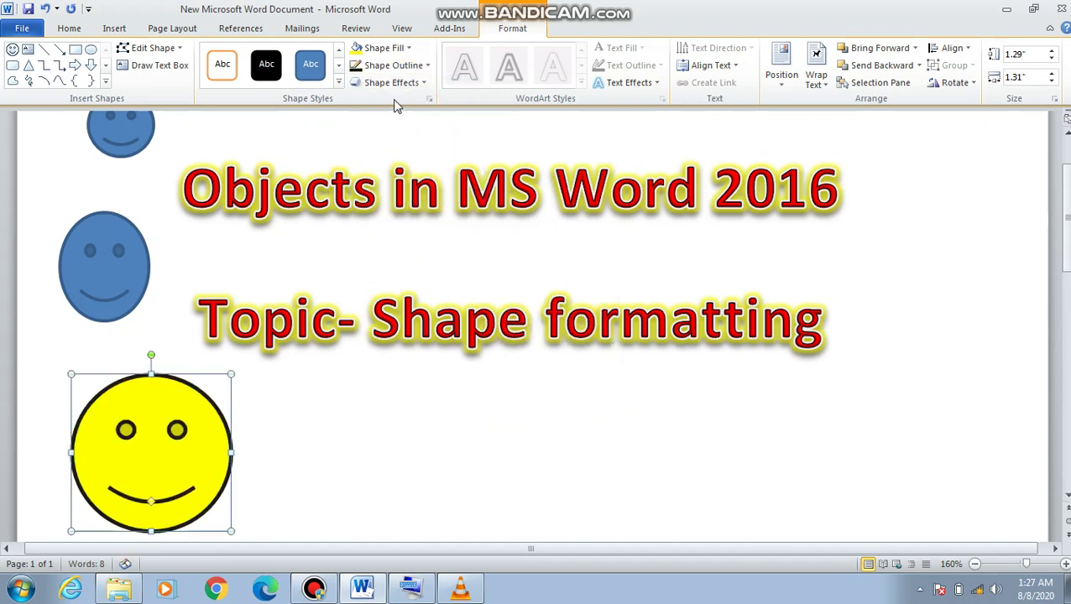
- Set the outline's dash style to a solid line
click(426, 67)
mouse_move(463, 256)
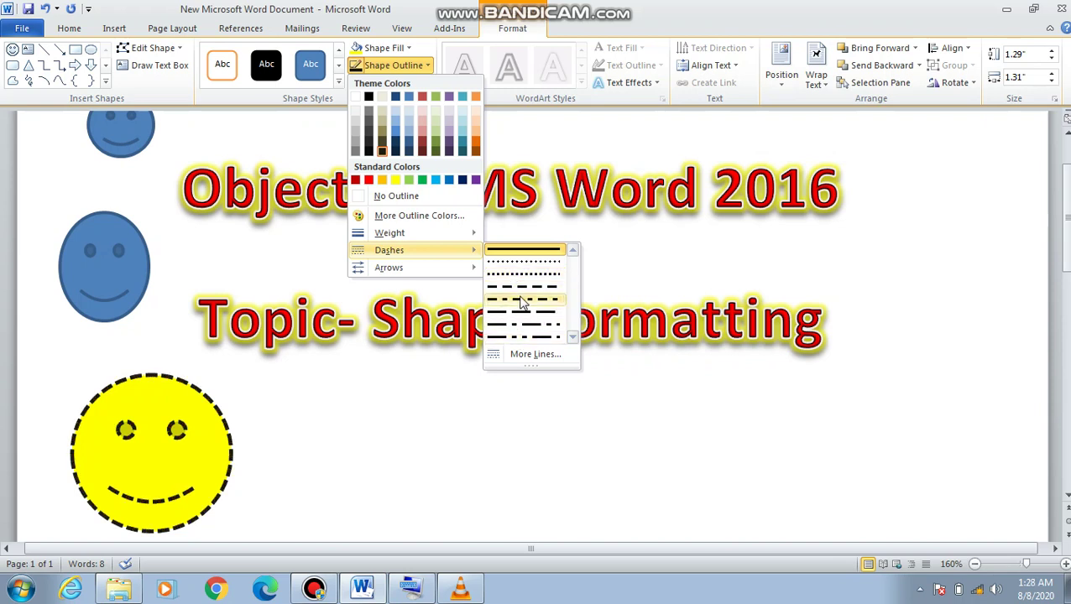
click(522, 250)
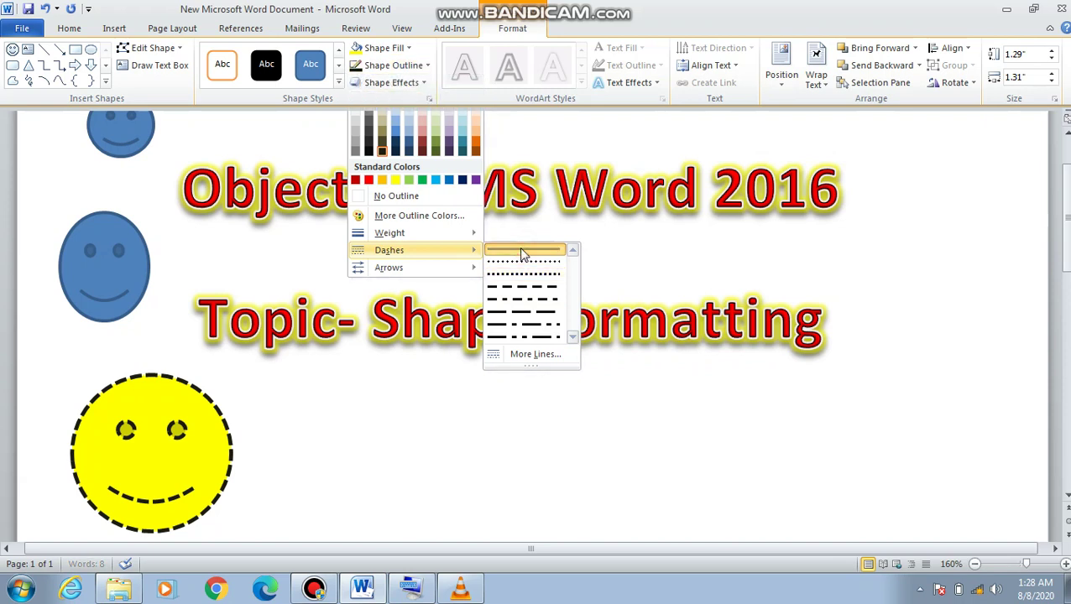
click(522, 250)
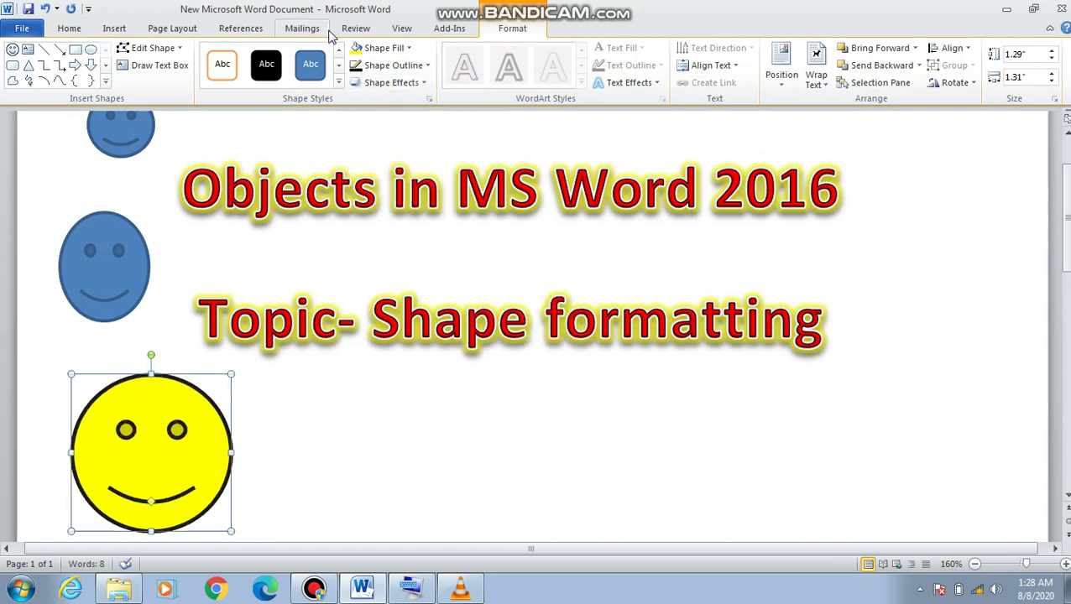
- Give the smiley an inner shadow effect
click(420, 84)
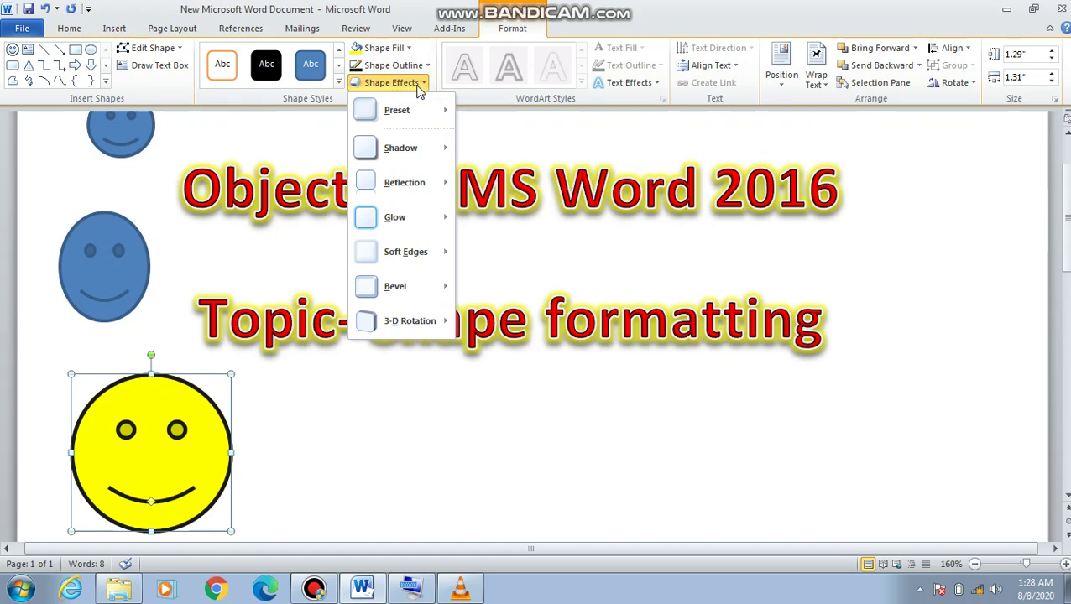
mouse_move(413, 112)
mouse_move(418, 151)
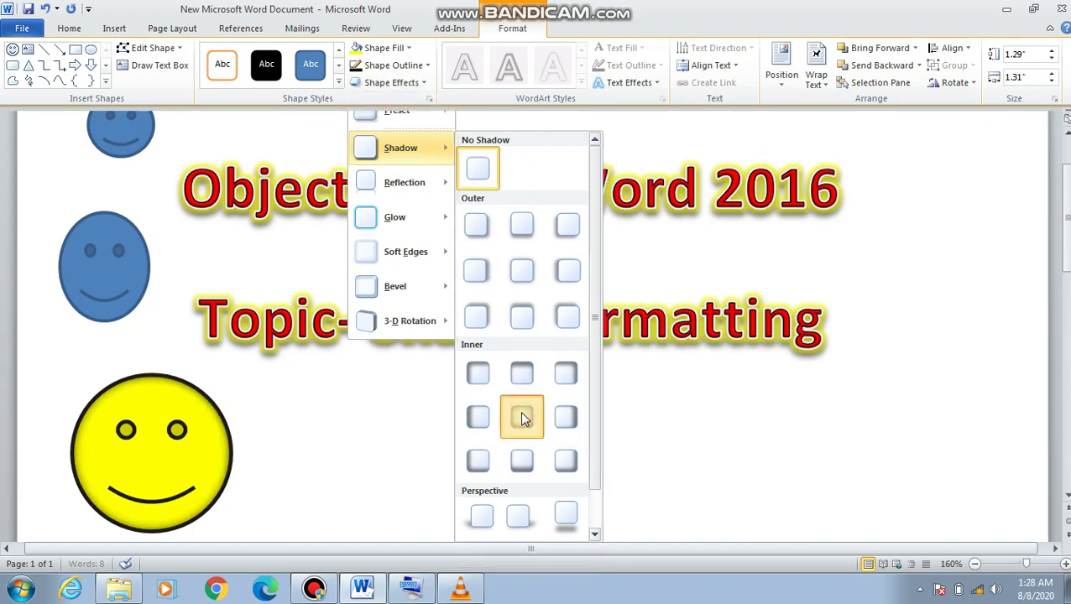
click(417, 82)
- Add a Half Reflection, touching effect beneath the smiley
click(404, 82)
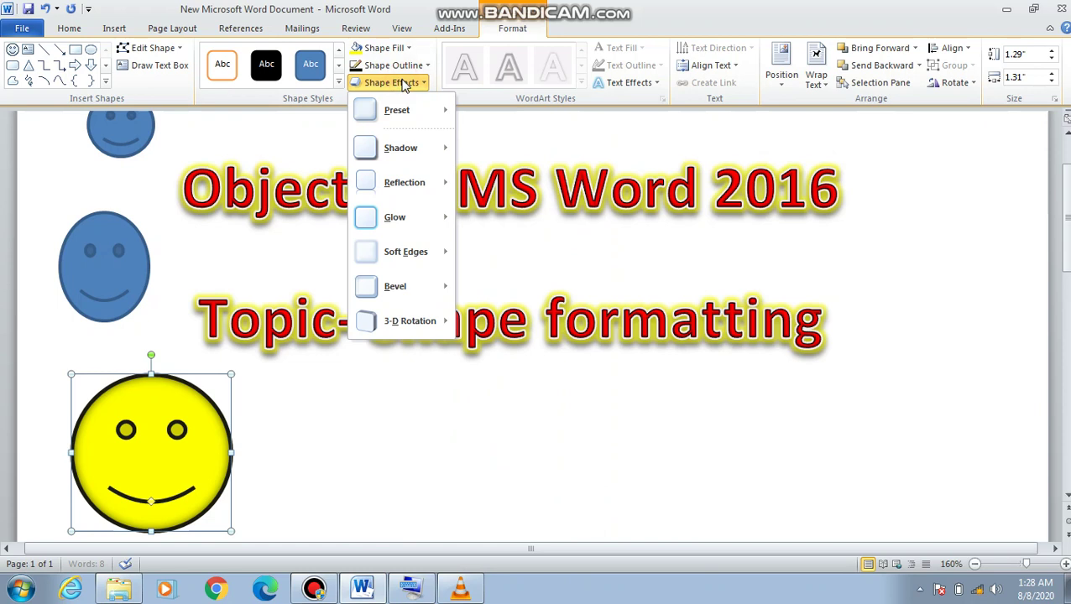
mouse_move(406, 185)
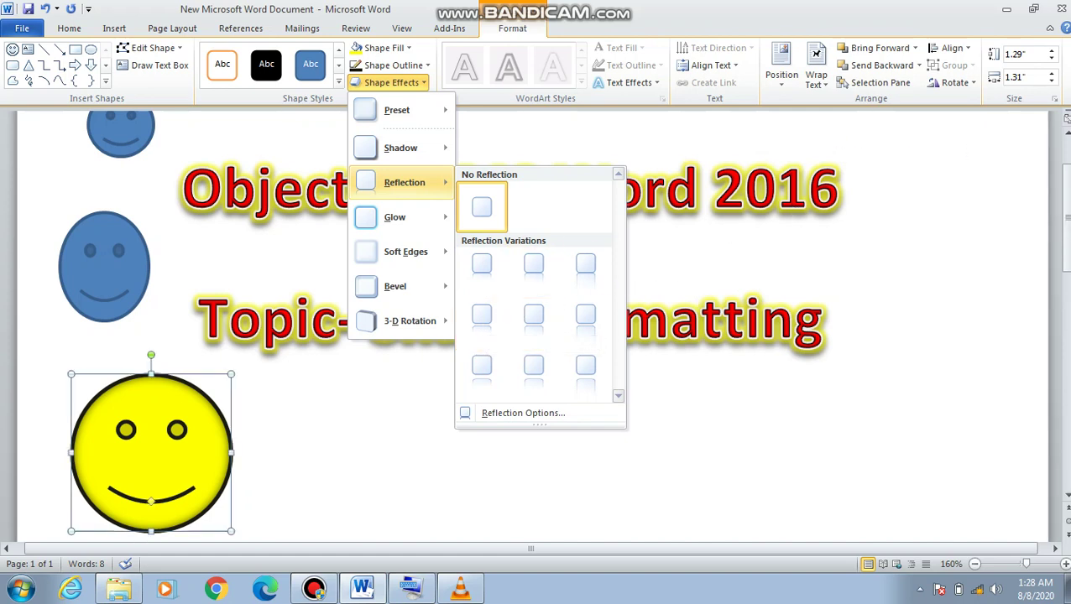
click(969, 235)
scroll(969, 234, down, 3)
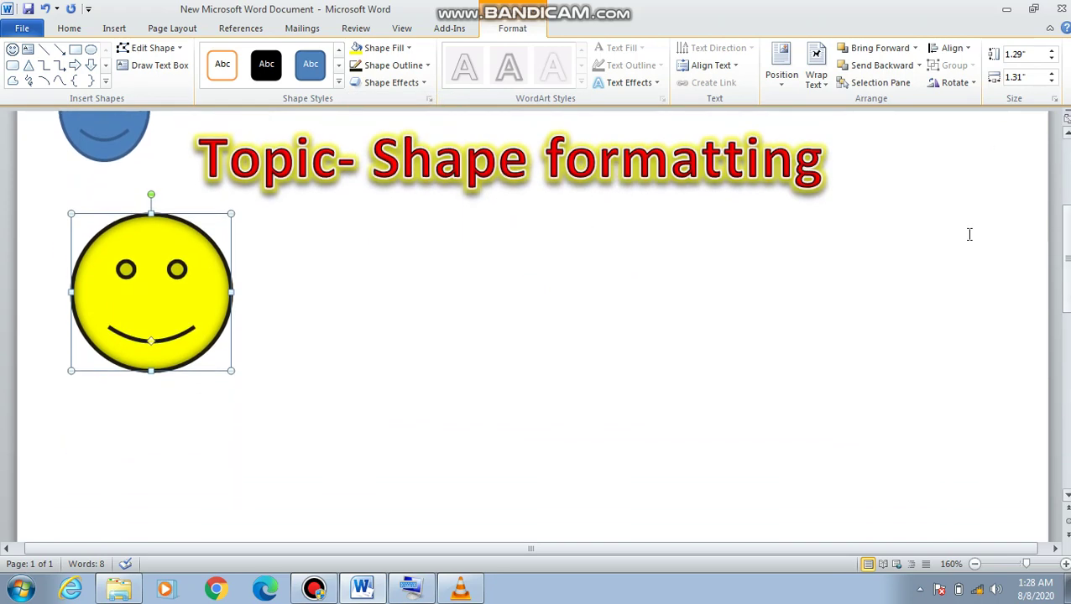
click(401, 83)
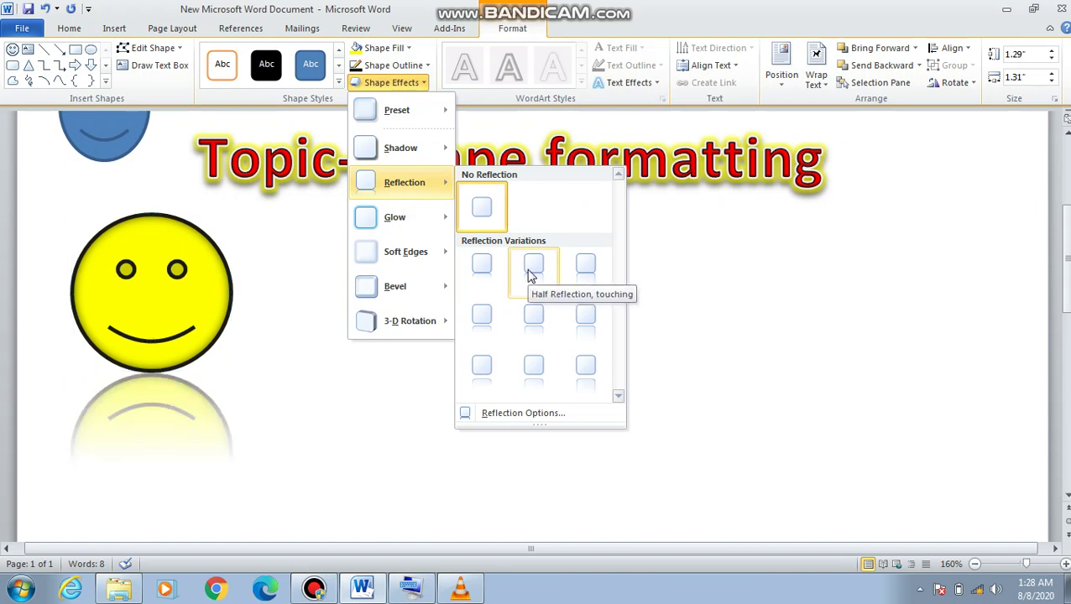
click(530, 275)
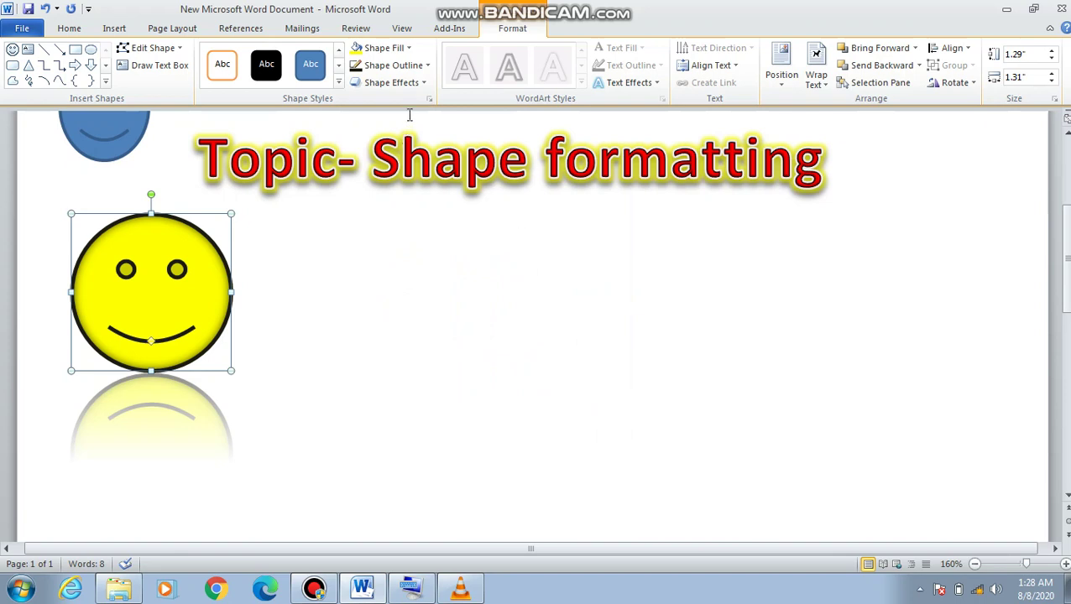
- Add a purple glow around the smiley
click(411, 83)
mouse_move(412, 238)
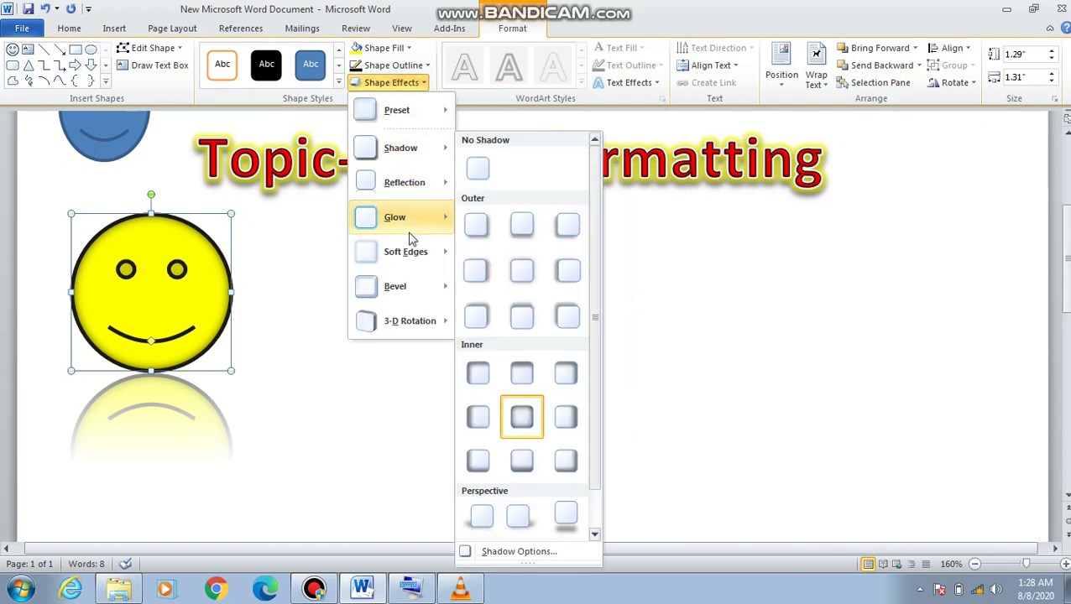
mouse_move(445, 256)
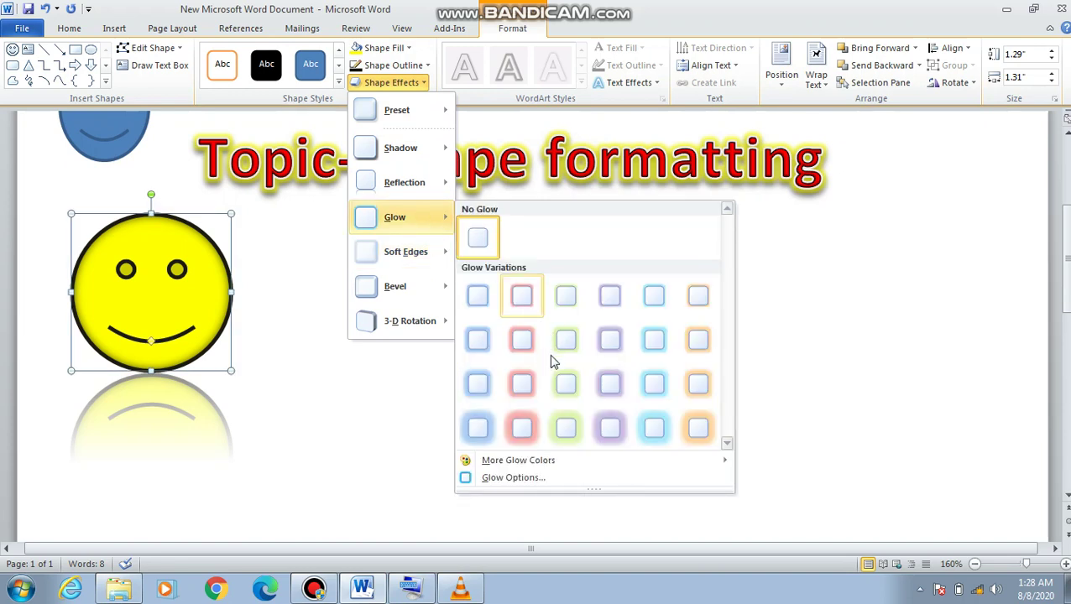
click(609, 388)
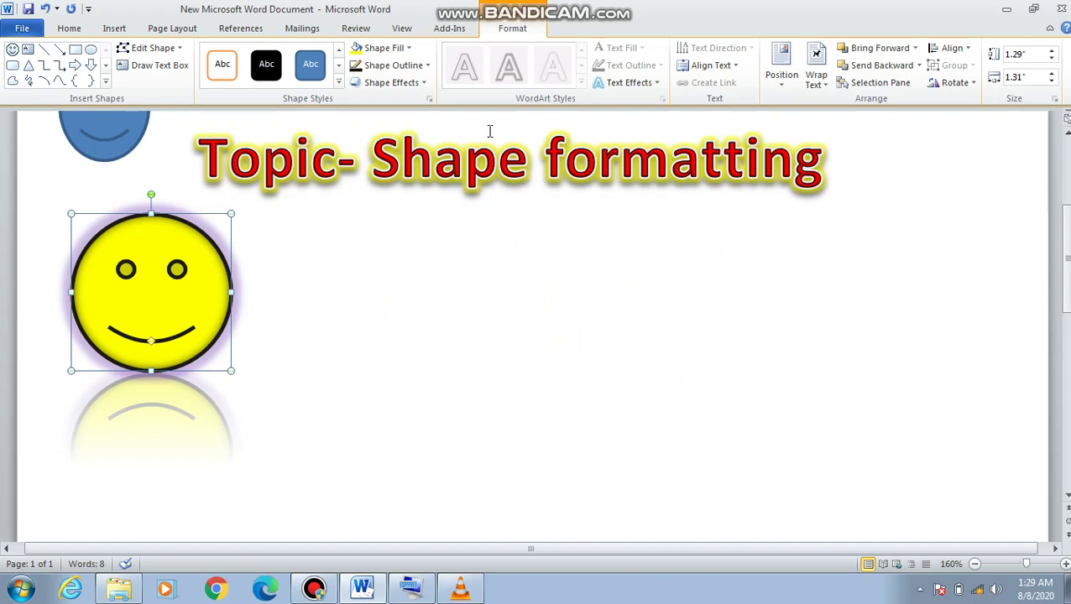
- Tilt the smiley with the Off Axis 1 Right 3-D rotation
click(410, 83)
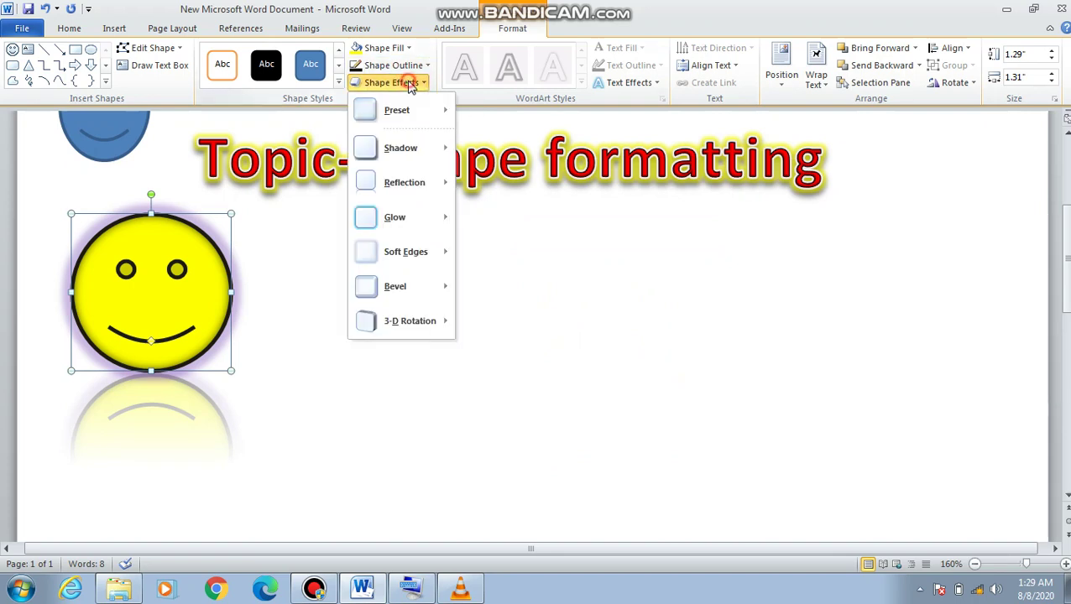
mouse_move(428, 326)
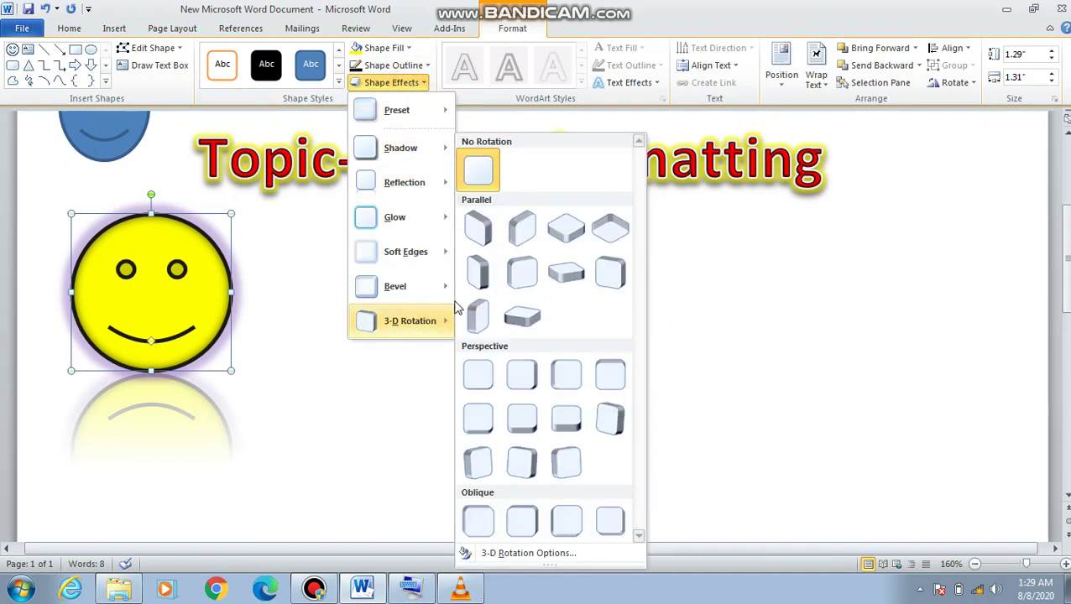
click(507, 270)
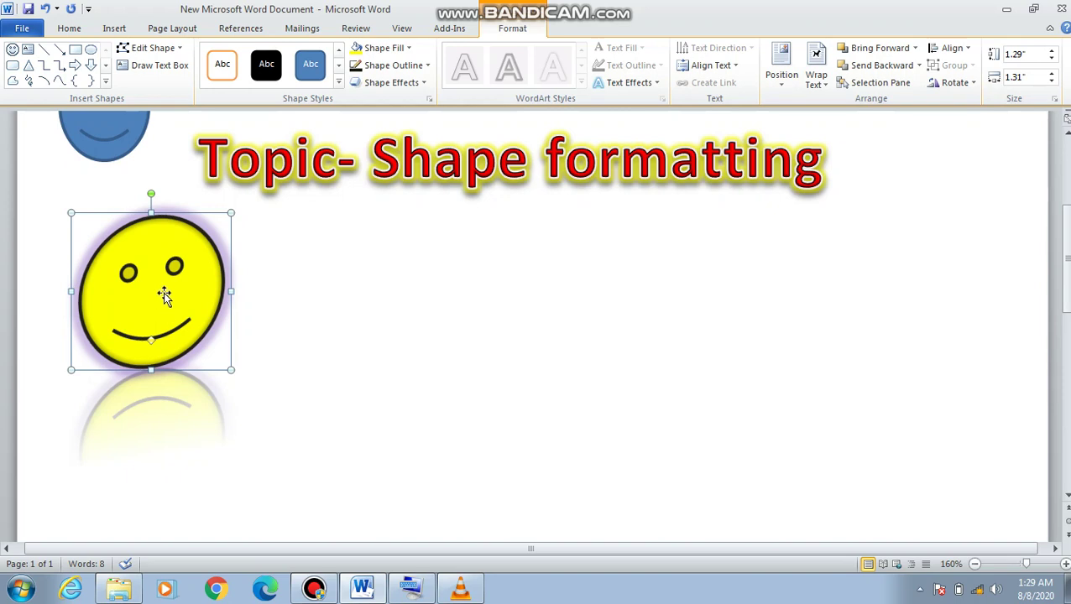
- Add the text 'qwert' inside the smiley via Add Text
right_click(165, 298)
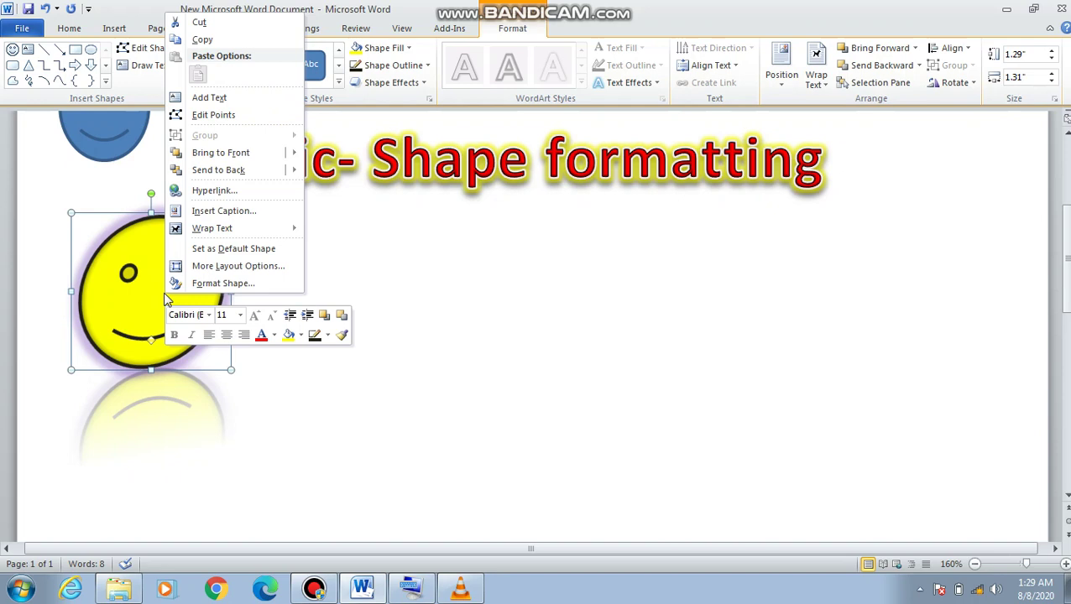
click(210, 105)
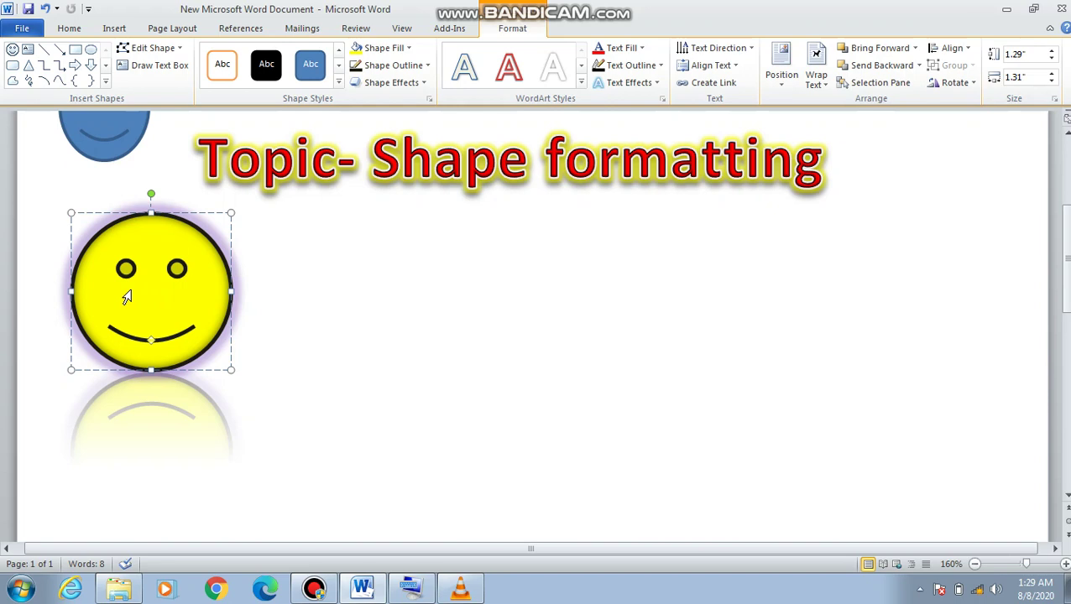
text(g)
text(w)
text(ert)
- Color the word qwert red, then deselect the smiley
drag(127, 285, 181, 284)
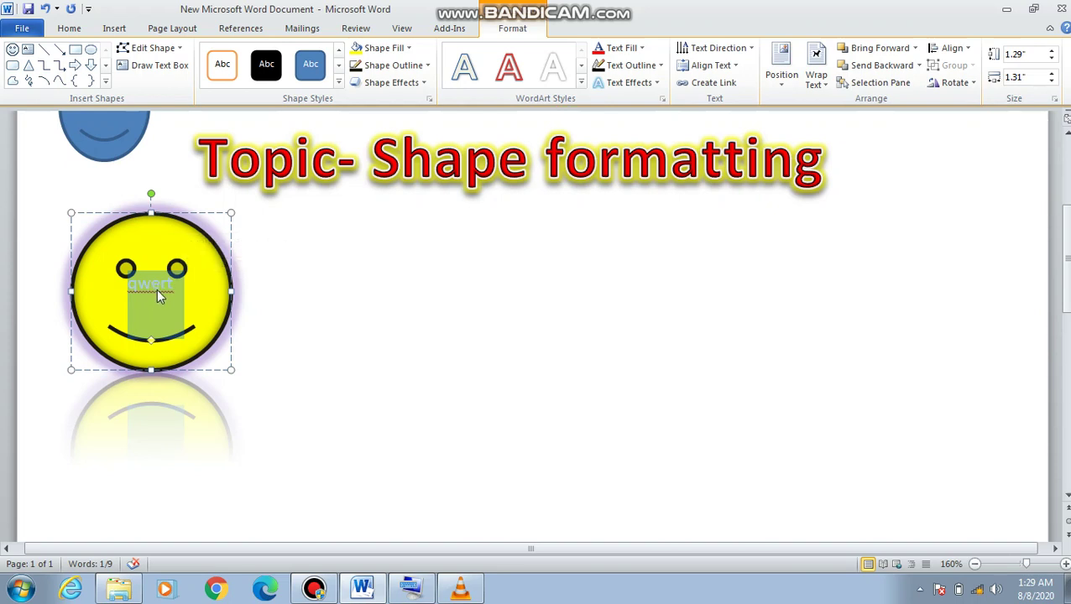
right_click(160, 291)
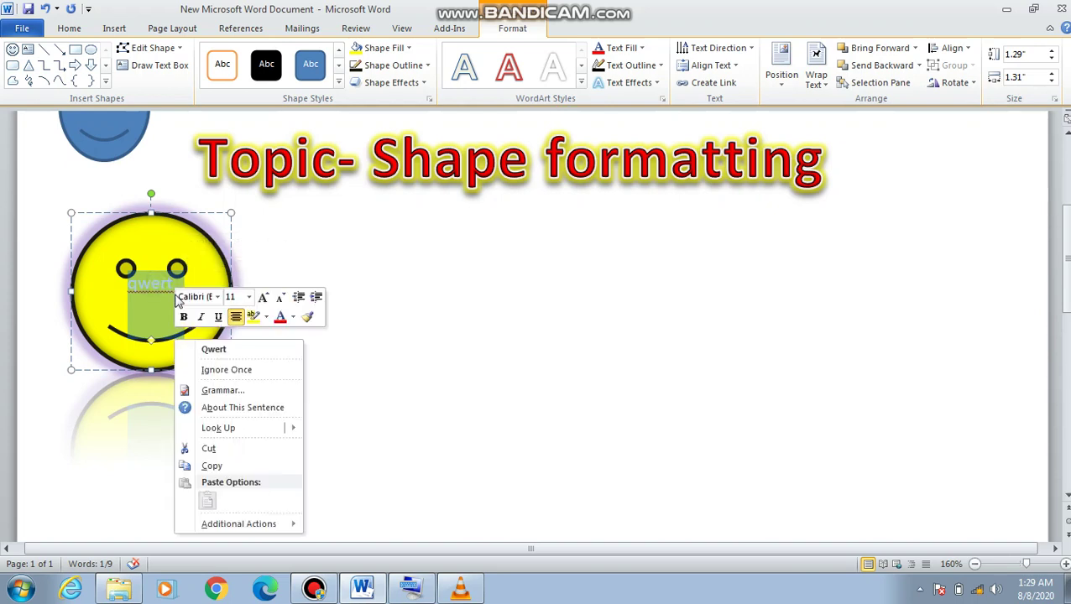
click(281, 318)
click(282, 318)
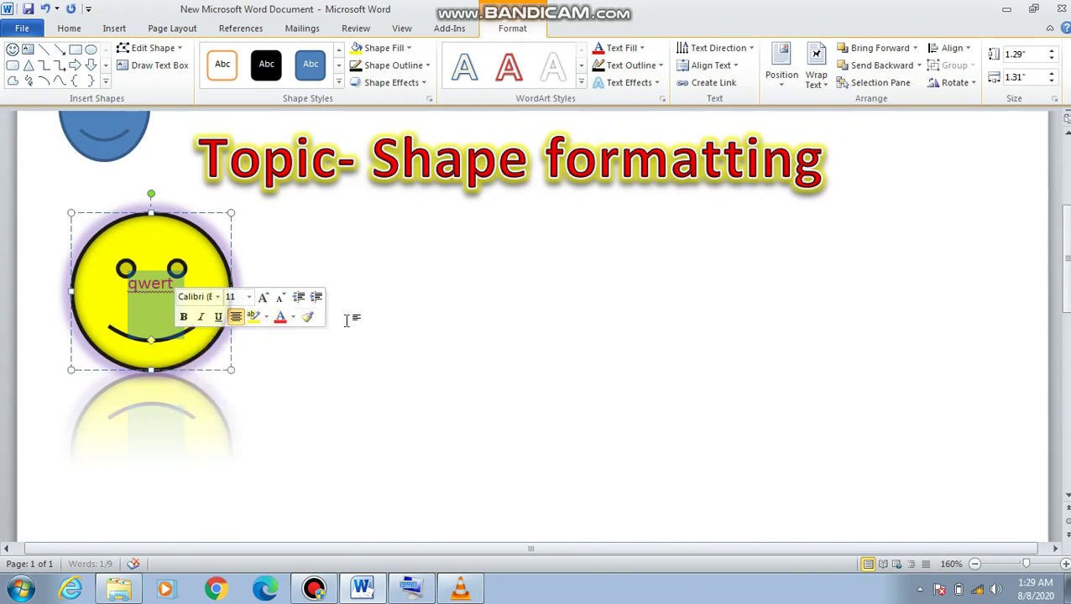
click(360, 319)
scroll(353, 327, up, 3)
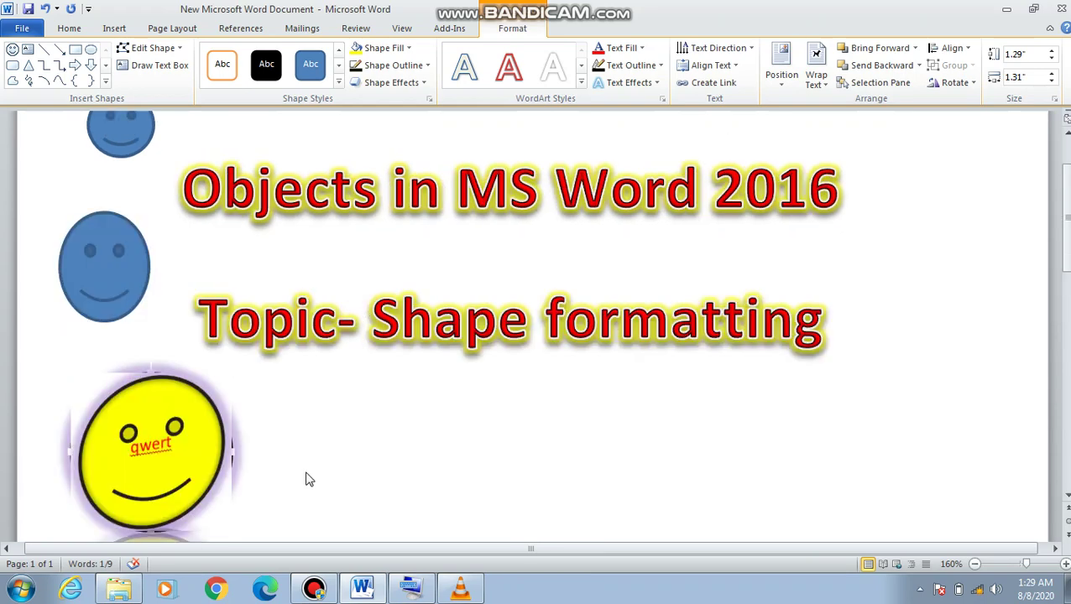
click(149, 375)
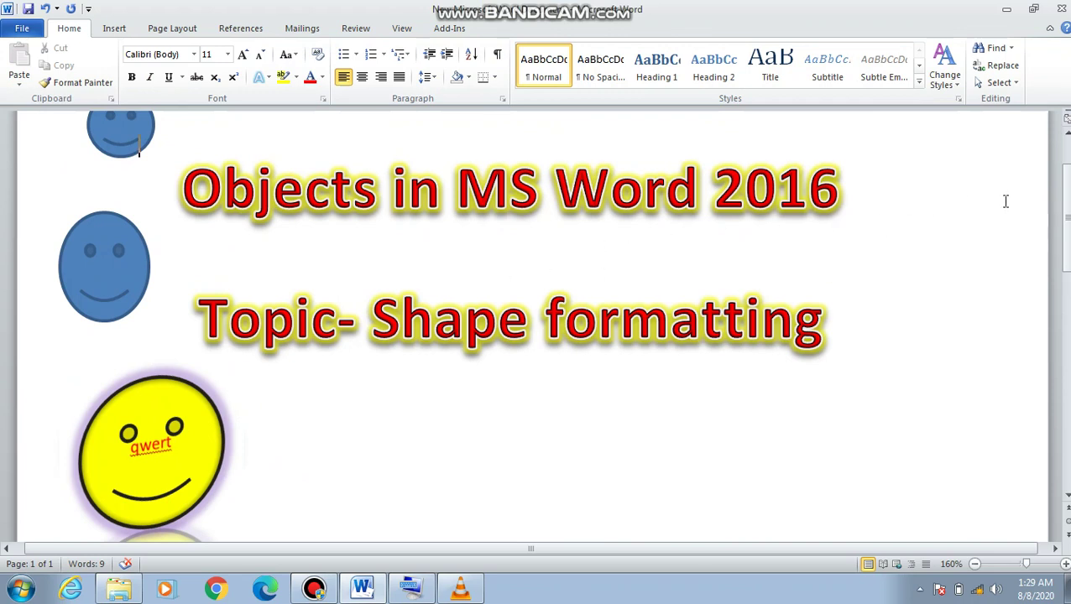
scroll(1067, 220, down, 3)
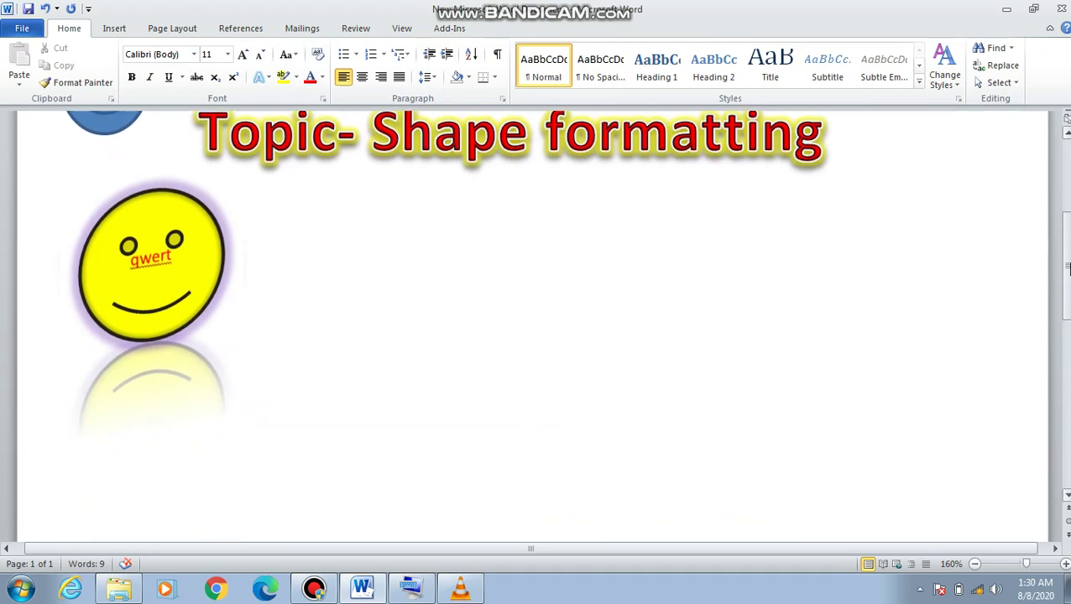